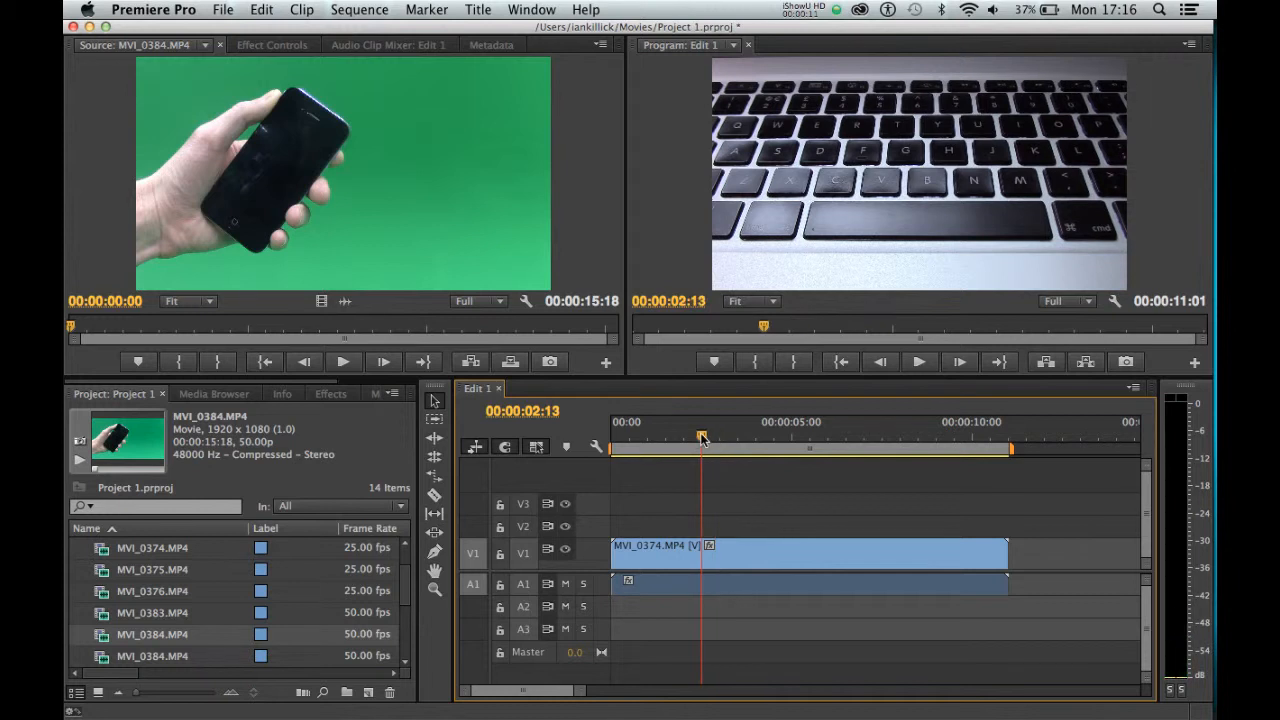
Add MVI_0384.MP4 to the timeline directly after MVI_0374.MP4 and move the playhead to 00:00:04:17.
{"action": "left_click_drag", "start_coordinate": [359, 231], "coordinate": [1020, 546]}
{"action": "left_click_drag", "start_coordinate": [987, 427], "coordinate": [757, 477]}
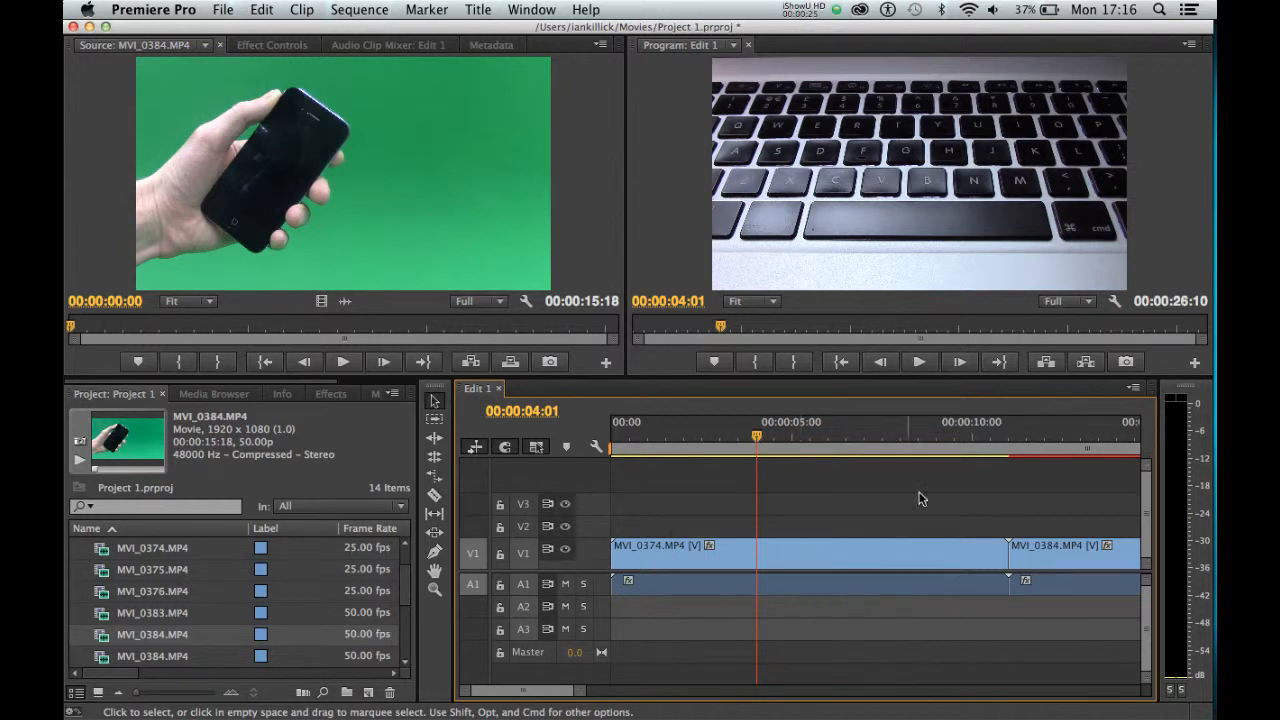
{"action": "left_click_drag", "start_coordinate": [963, 445], "coordinate": [780, 455]}
{"action": "left_click", "coordinate": [916, 290]}
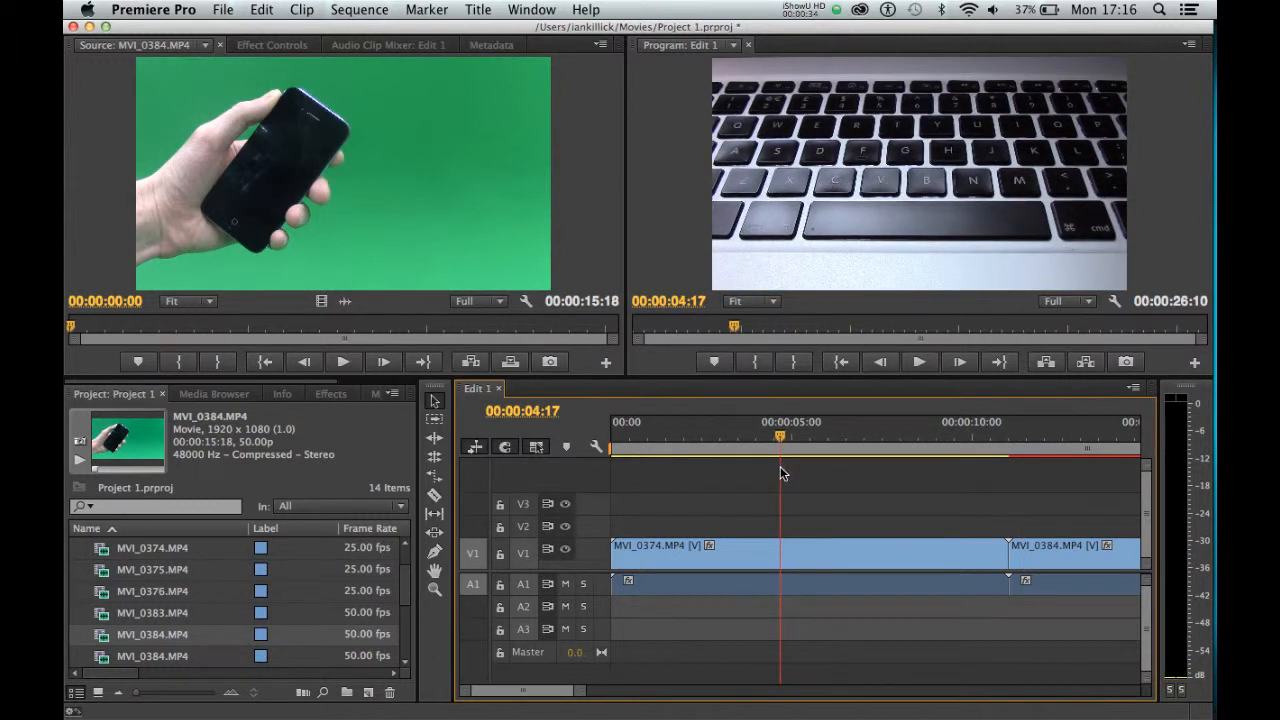
Expand the Video 1 and Audio 1 tracks to show clip thumbnails and audio waveforms.
{"action": "double_click", "coordinate": [595, 547]}
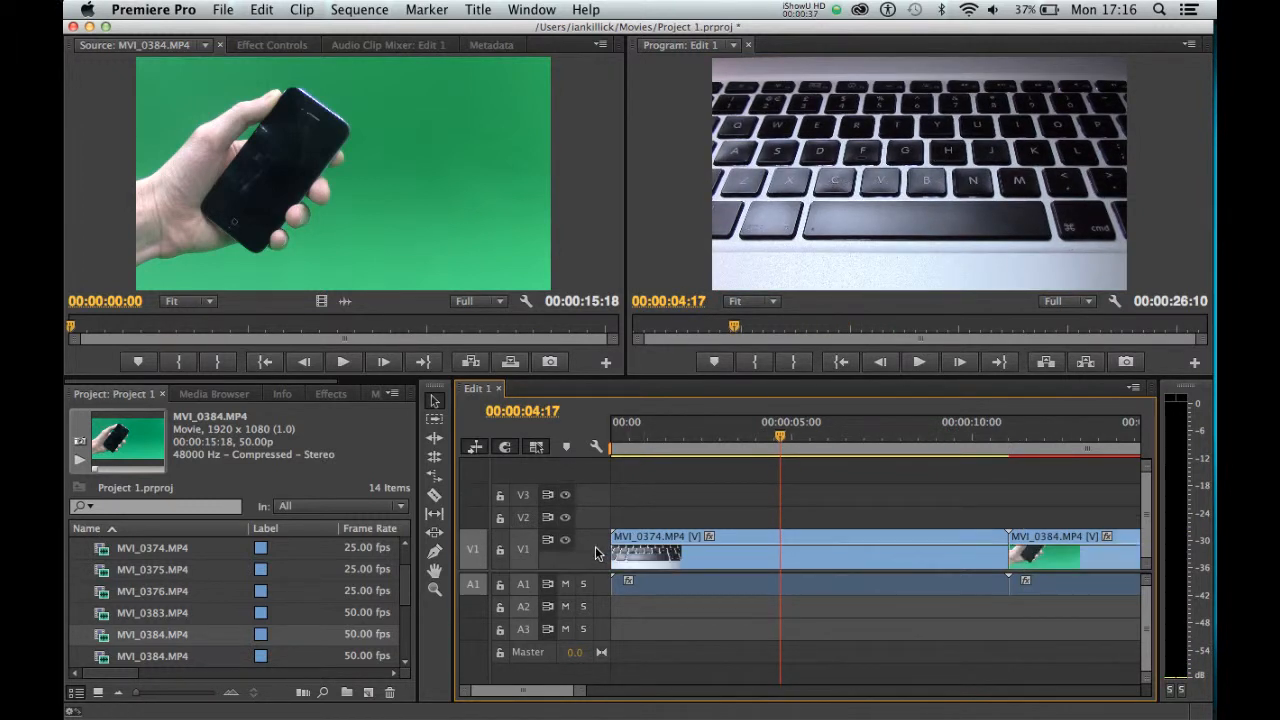
{"action": "double_click", "coordinate": [595, 546]}
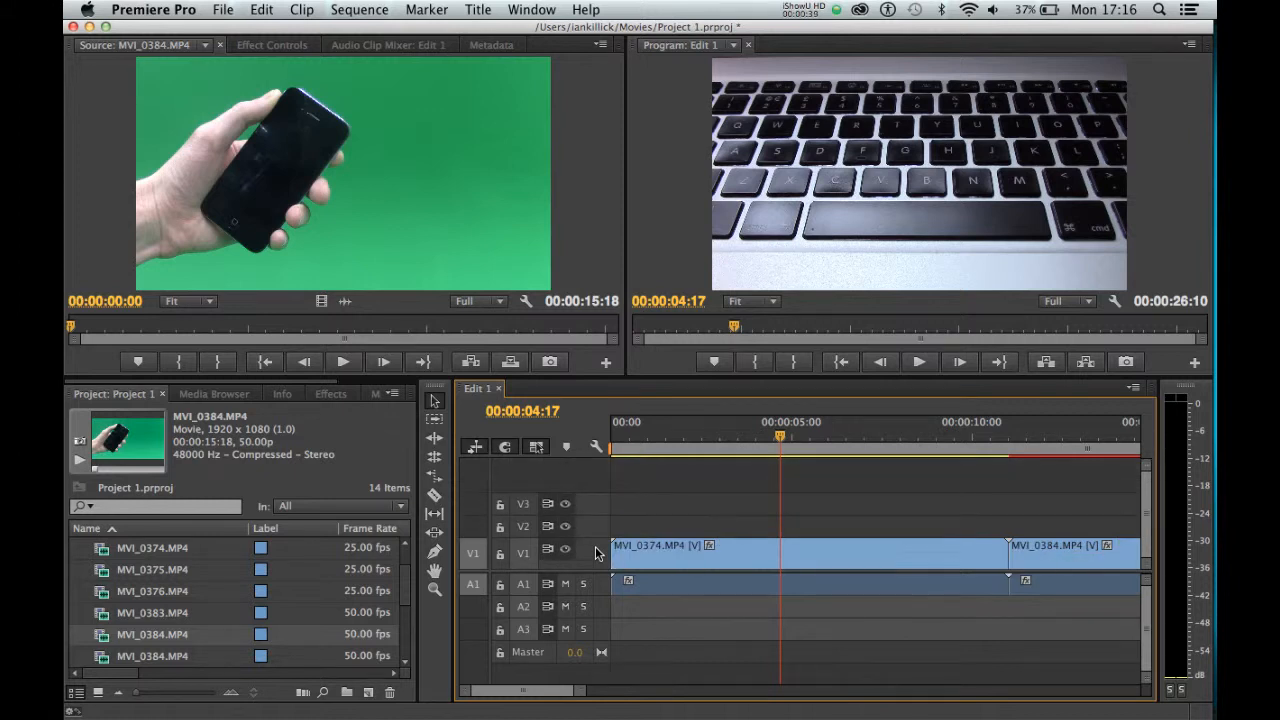
{"action": "double_click", "coordinate": [595, 546]}
{"action": "double_click", "coordinate": [595, 546]}
{"action": "double_click", "coordinate": [595, 546]}
{"action": "double_click", "coordinate": [595, 546]}
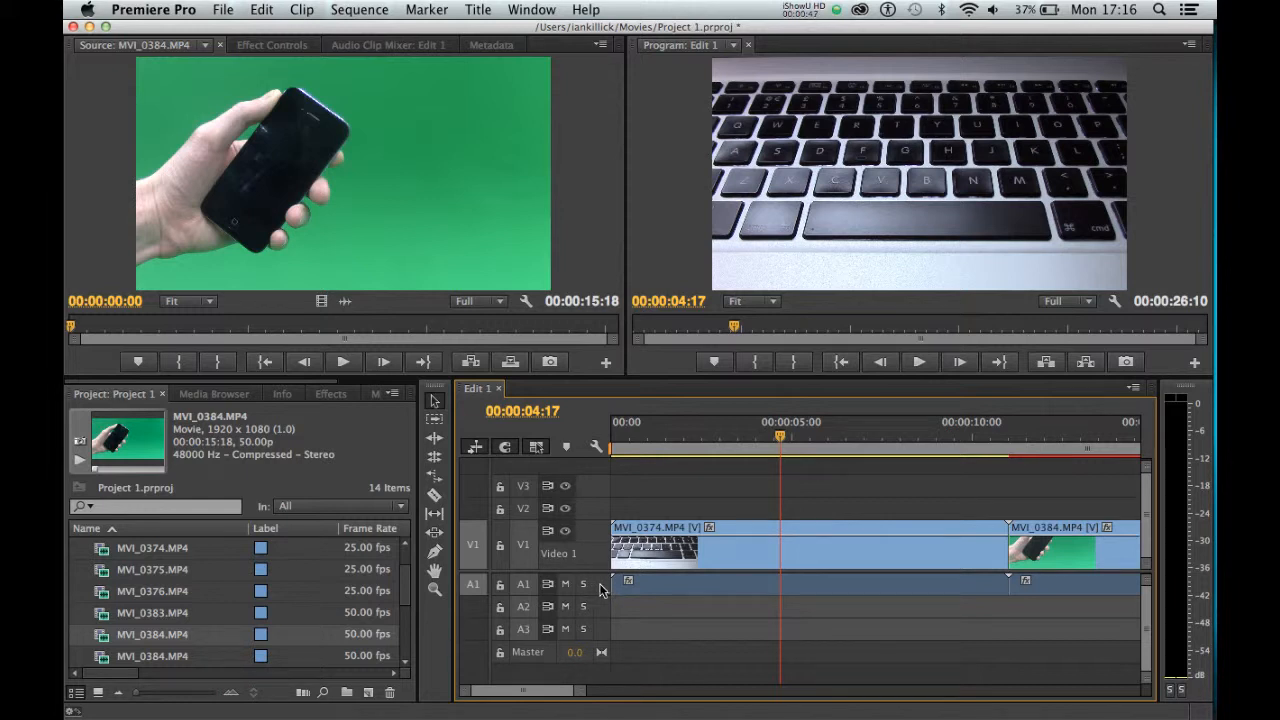
{"action": "double_click", "coordinate": [598, 591]}
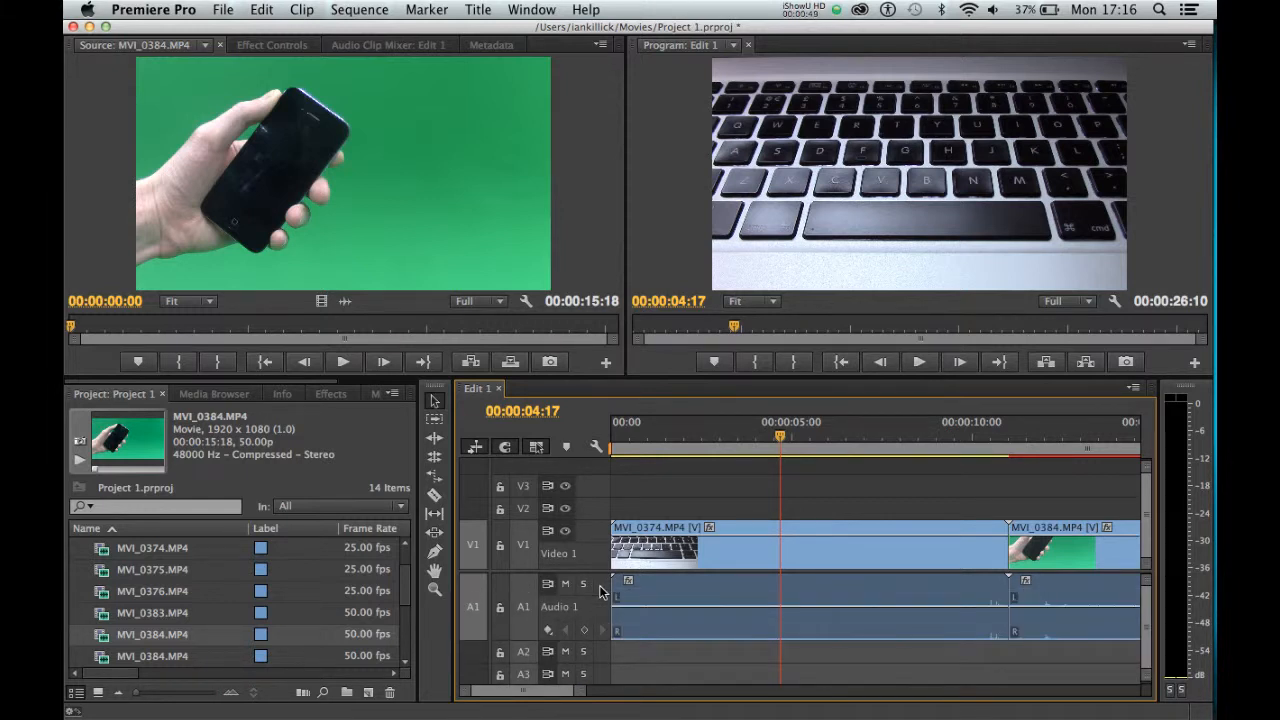
{"action": "double_click", "coordinate": [600, 591]}
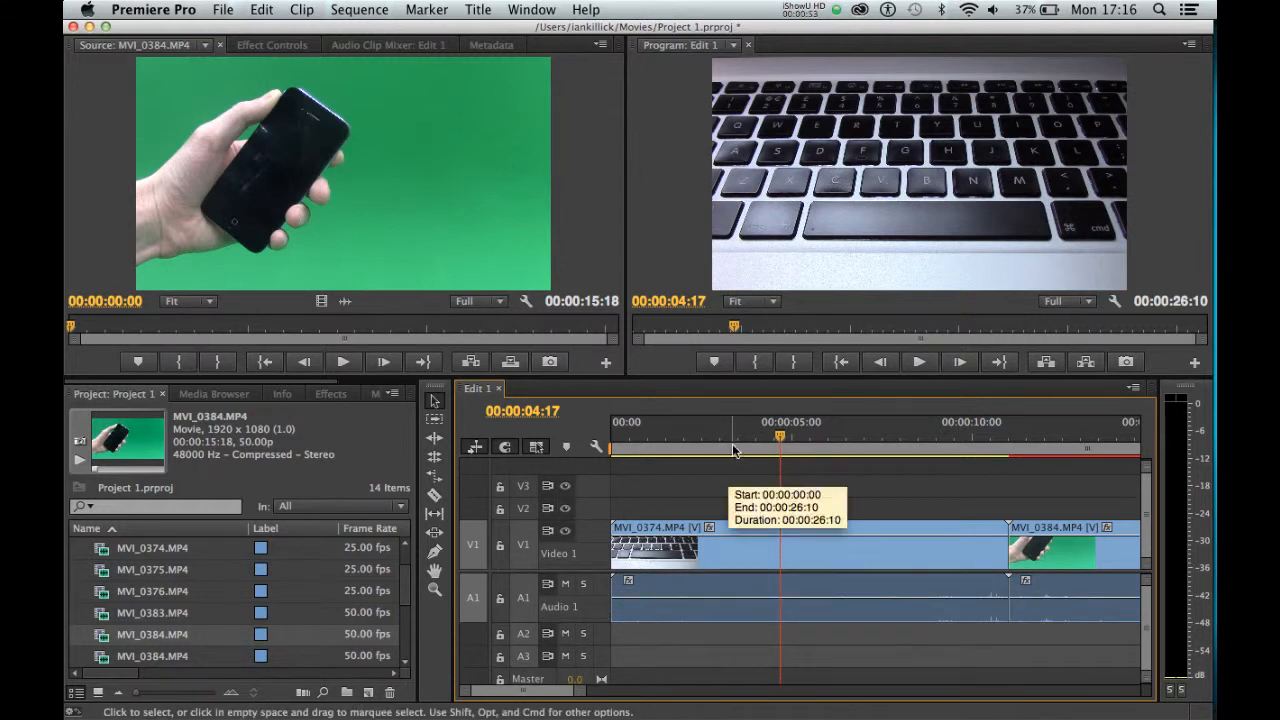
Scrub through both clips in the sequence and return the playhead to the start.
{"action": "left_click_drag", "start_coordinate": [725, 440], "coordinate": [1015, 482]}
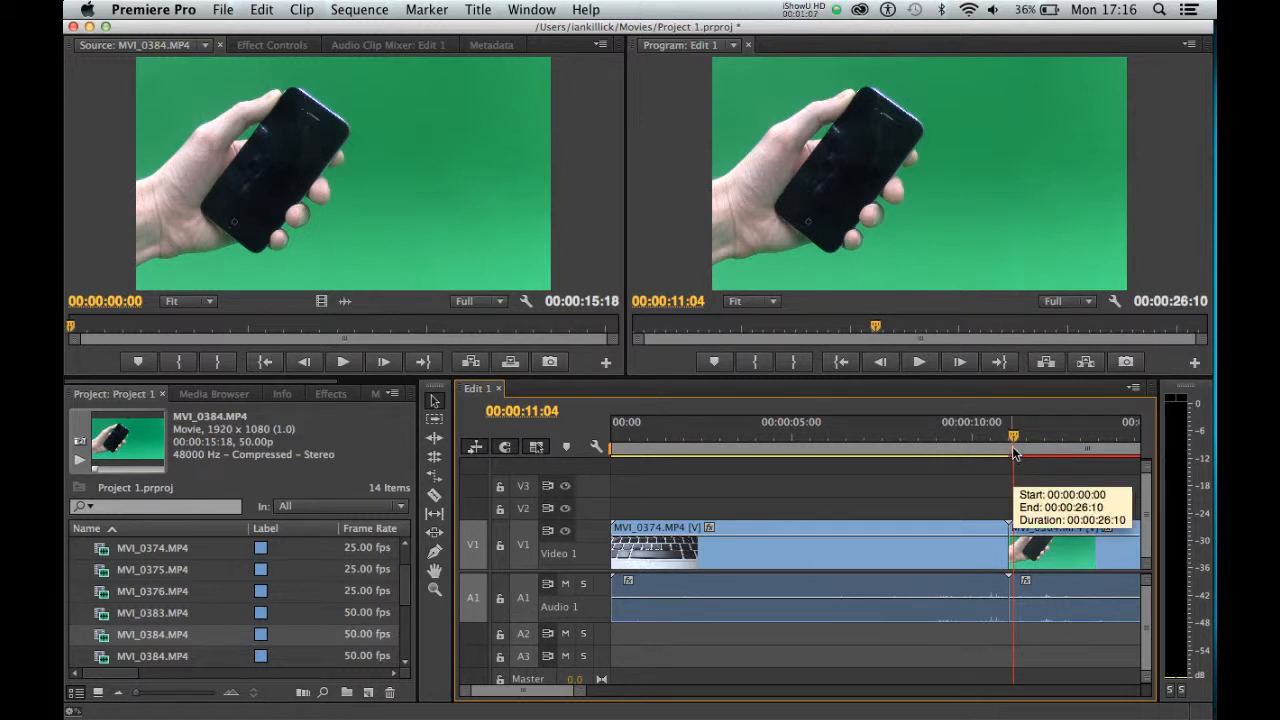
{"action": "left_click_drag", "start_coordinate": [1013, 443], "coordinate": [1150, 450]}
{"action": "left_click_drag", "start_coordinate": [966, 483], "coordinate": [537, 508]}
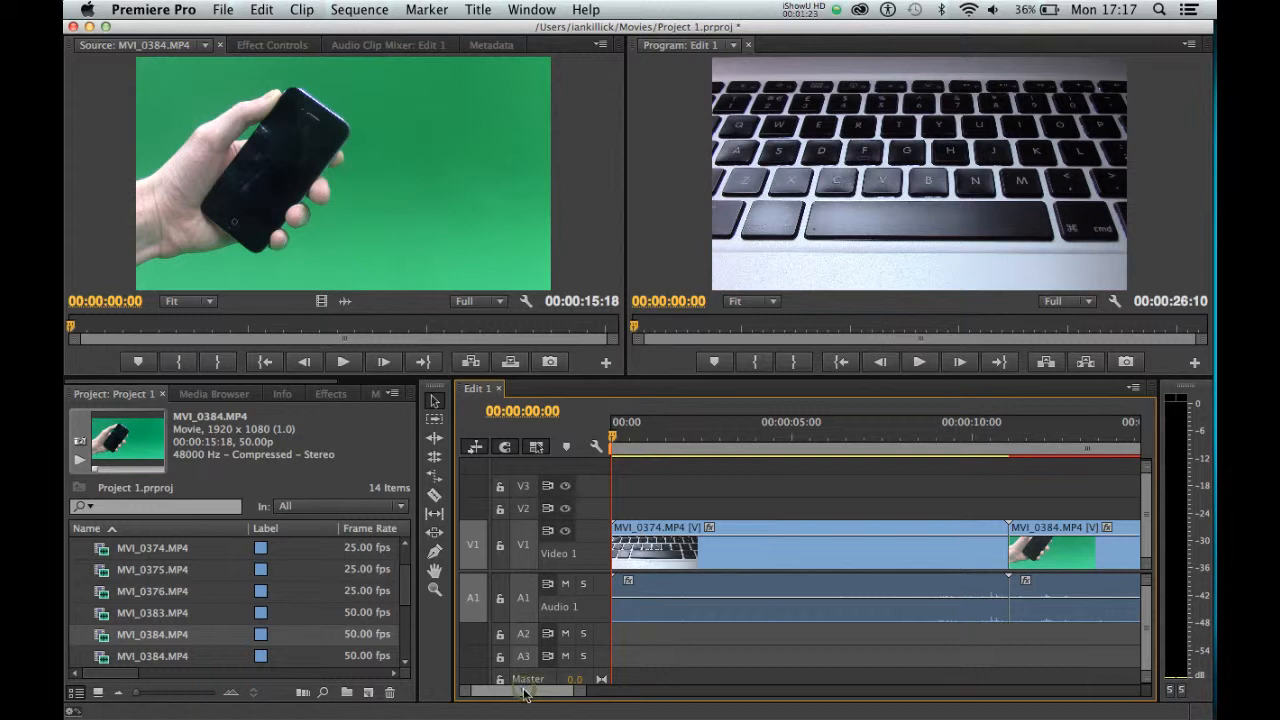
Append MVI_0375.MP4 and MVI_0376.MP4 to the end of the sequence on Video 1 and Audio 1.
{"action": "left_click_drag", "start_coordinate": [525, 692], "coordinate": [793, 687]}
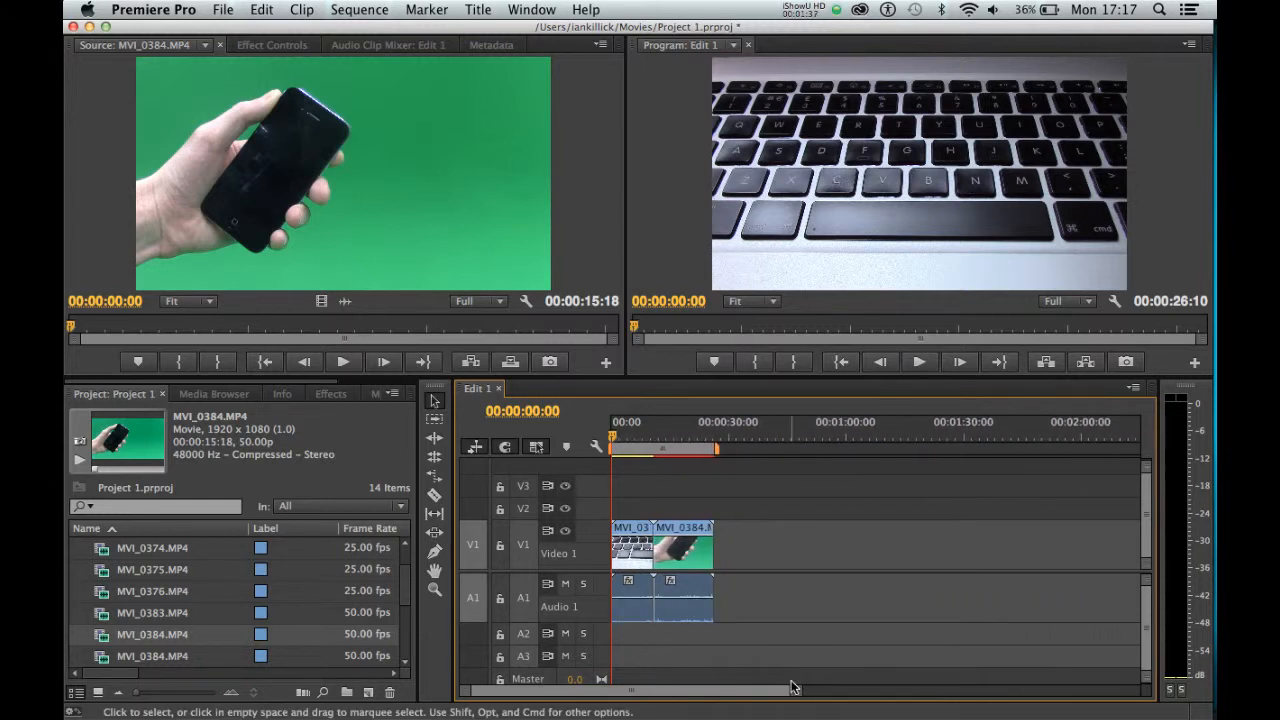
{"action": "double_click", "coordinate": [106, 572]}
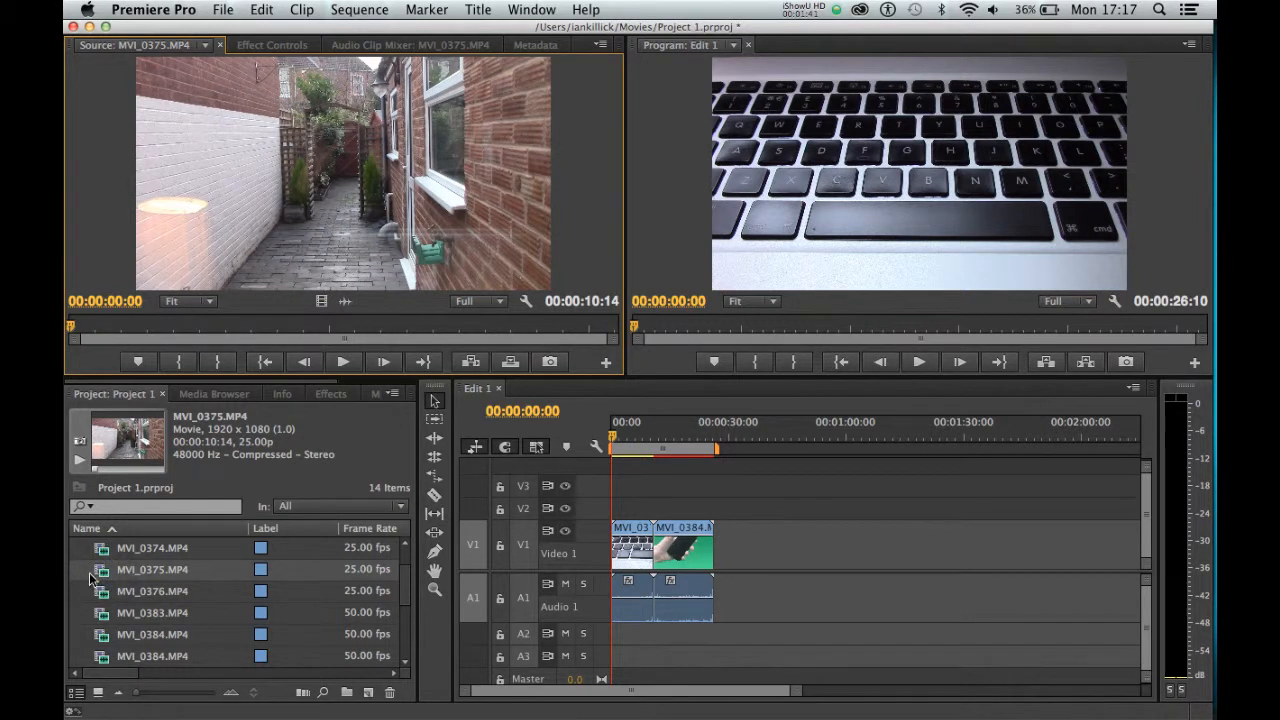
{"action": "left_click_drag", "start_coordinate": [100, 577], "coordinate": [700, 552]}
{"action": "left_click_drag", "start_coordinate": [103, 598], "coordinate": [768, 585]}
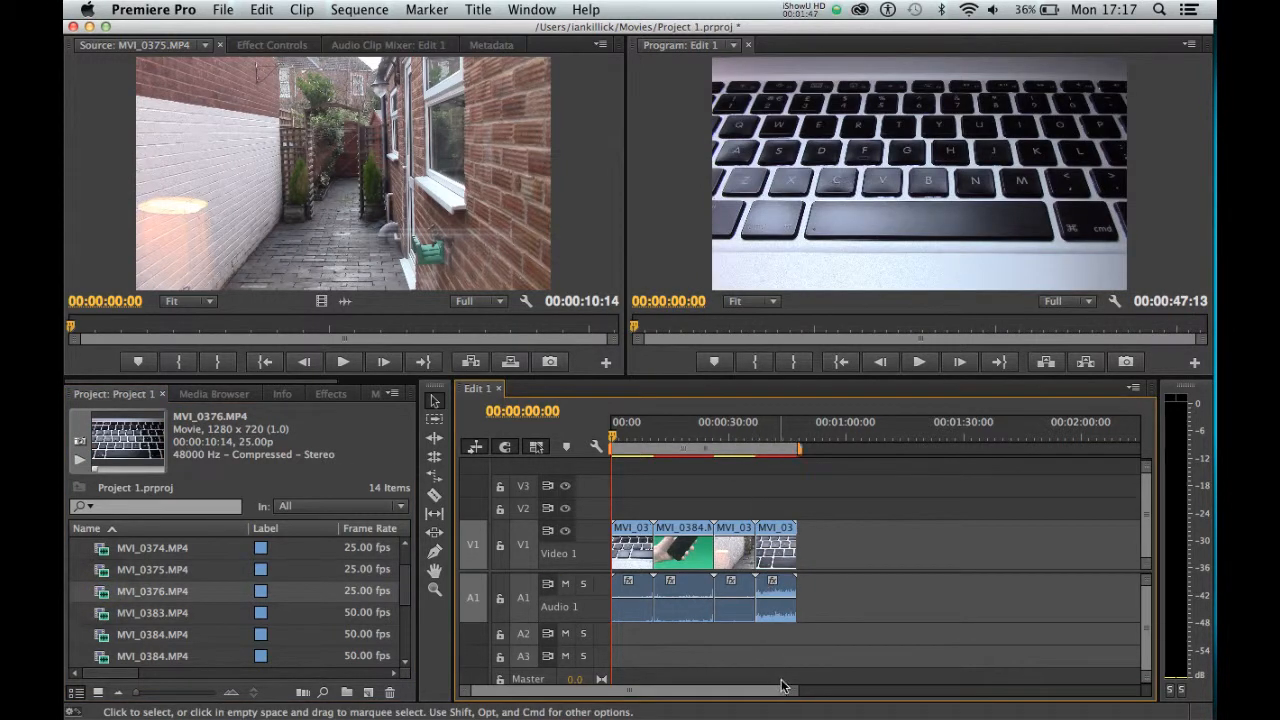
Examine the timeline at different zoom levels around the playhead at 00:00:05:17, finishing with all four clips in view.
{"action": "mouse_move", "coordinate": [789, 690]}
{"action": "left_mouse_down"}
{"action": "mouse_move", "coordinate": [680, 700]}
{"action": "mouse_move", "coordinate": [840, 698]}
{"action": "left_mouse_up"}
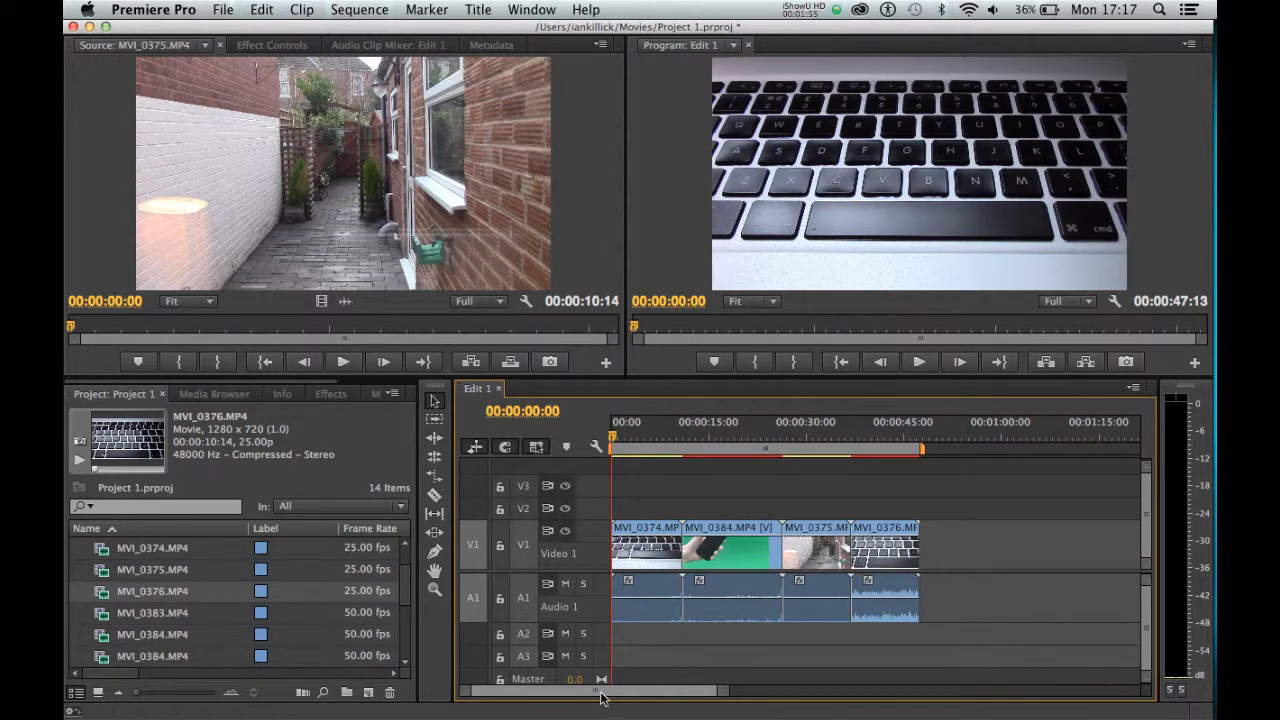
{"action": "left_click_drag", "start_coordinate": [601, 692], "coordinate": [573, 688]}
{"action": "left_click_drag", "start_coordinate": [665, 437], "coordinate": [651, 440]}
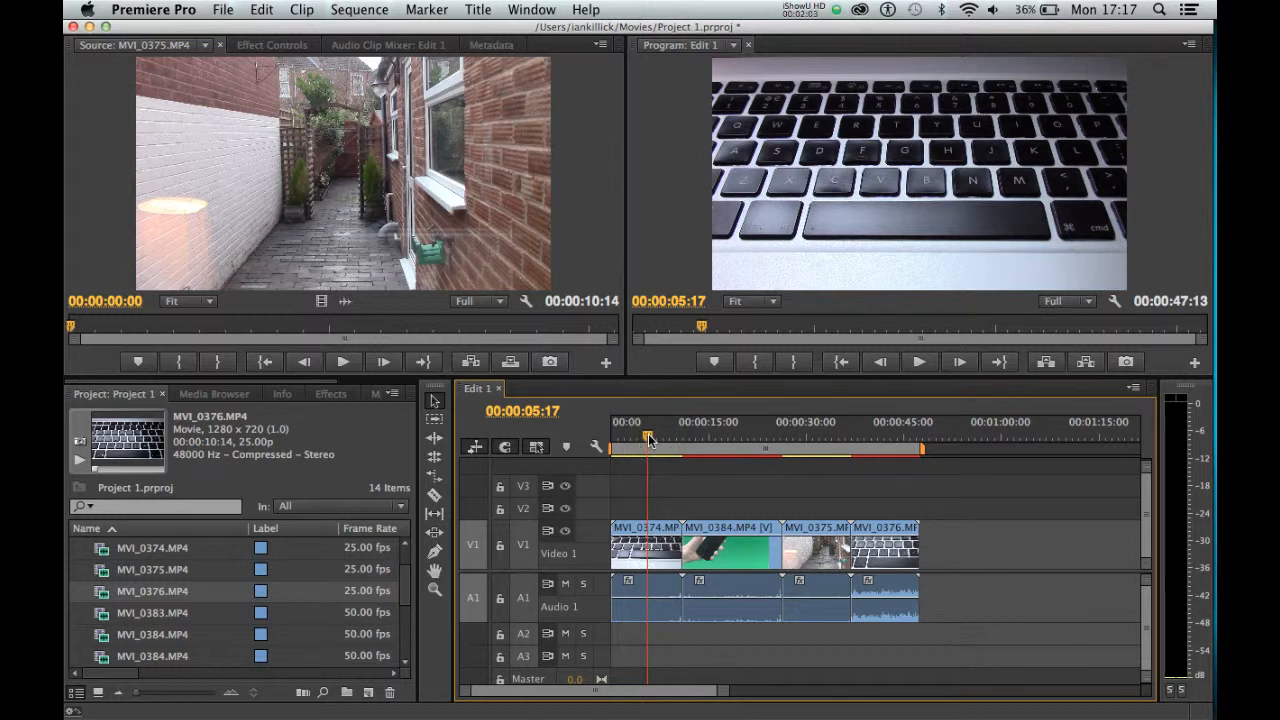
{"action": "key", "text": "equal"}
{"action": "key", "text": "equal"}
{"action": "key", "text": "equal"}
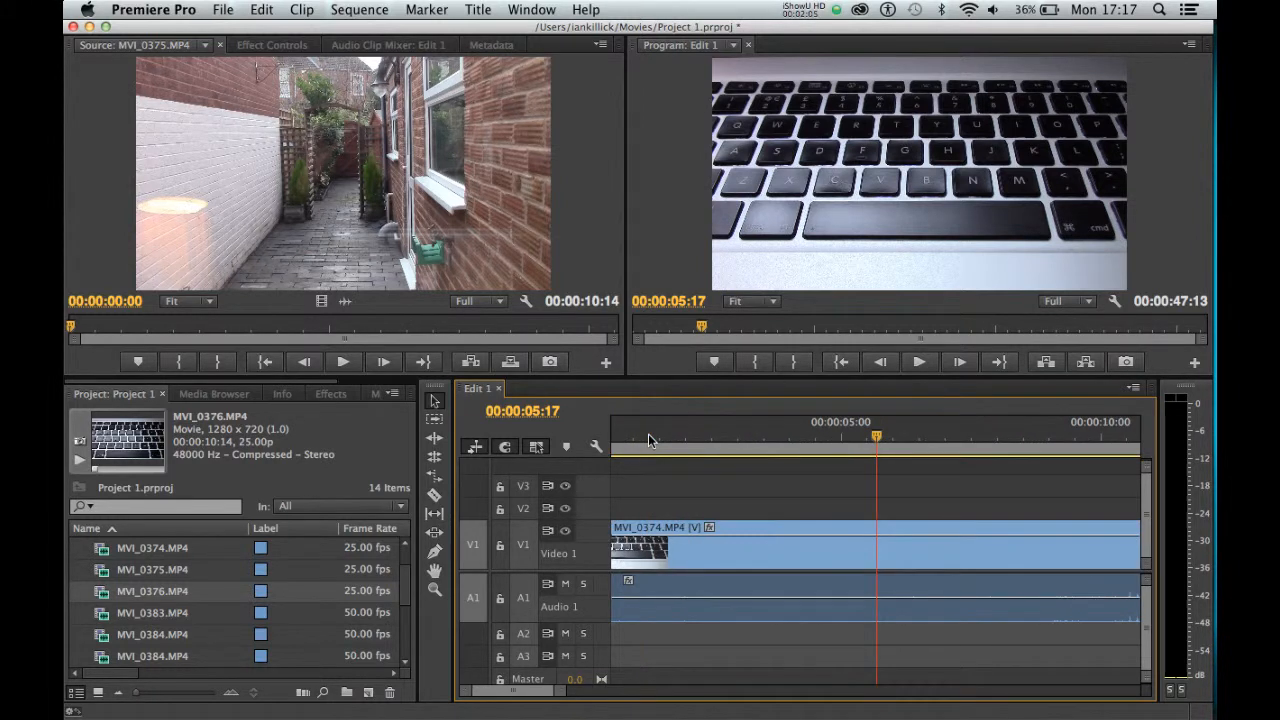
{"action": "key", "text": "minus"}
{"action": "key", "text": "minus"}
{"action": "key", "text": "minus"}
{"action": "key", "text": "minus"}
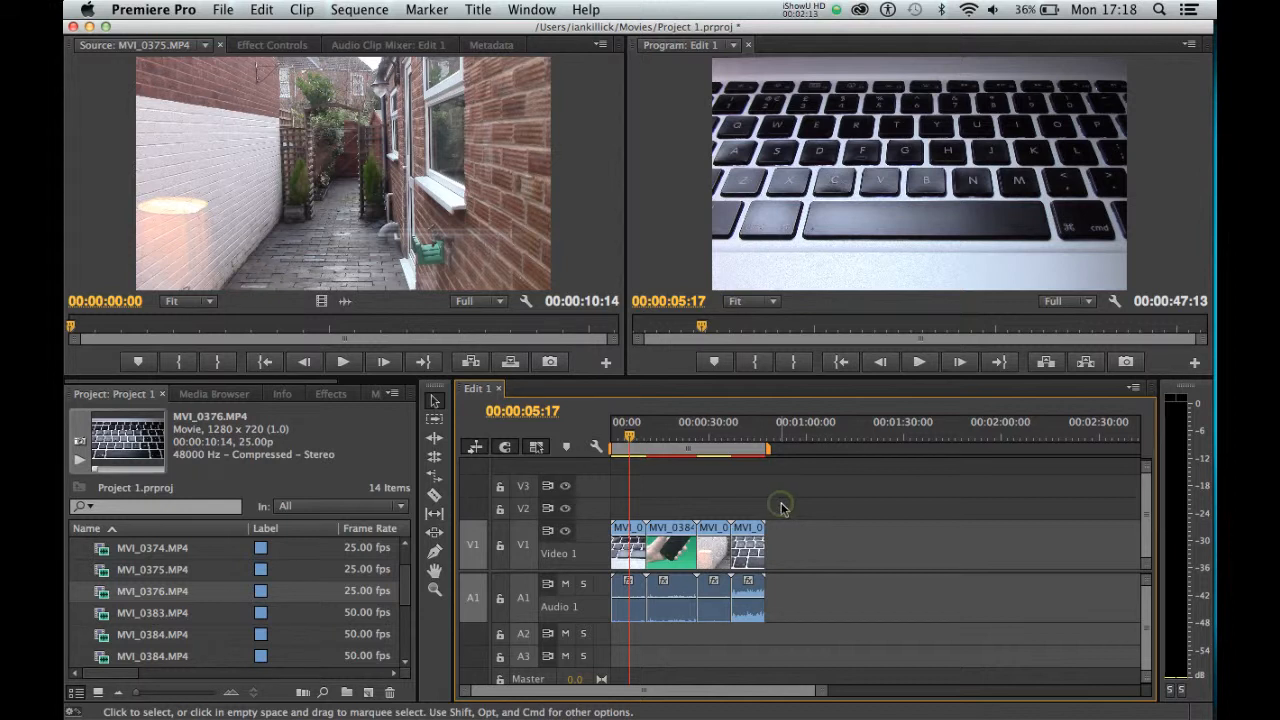
Shift the last three clips about 50 seconds later, and move MVI_0384 and MVI_0375 together back to about 00:00:30:00.
{"action": "left_click_drag", "start_coordinate": [767, 511], "coordinate": [663, 641]}
{"action": "left_click_drag", "start_coordinate": [670, 550], "coordinate": [835, 558]}
{"action": "left_click", "coordinate": [768, 542]}
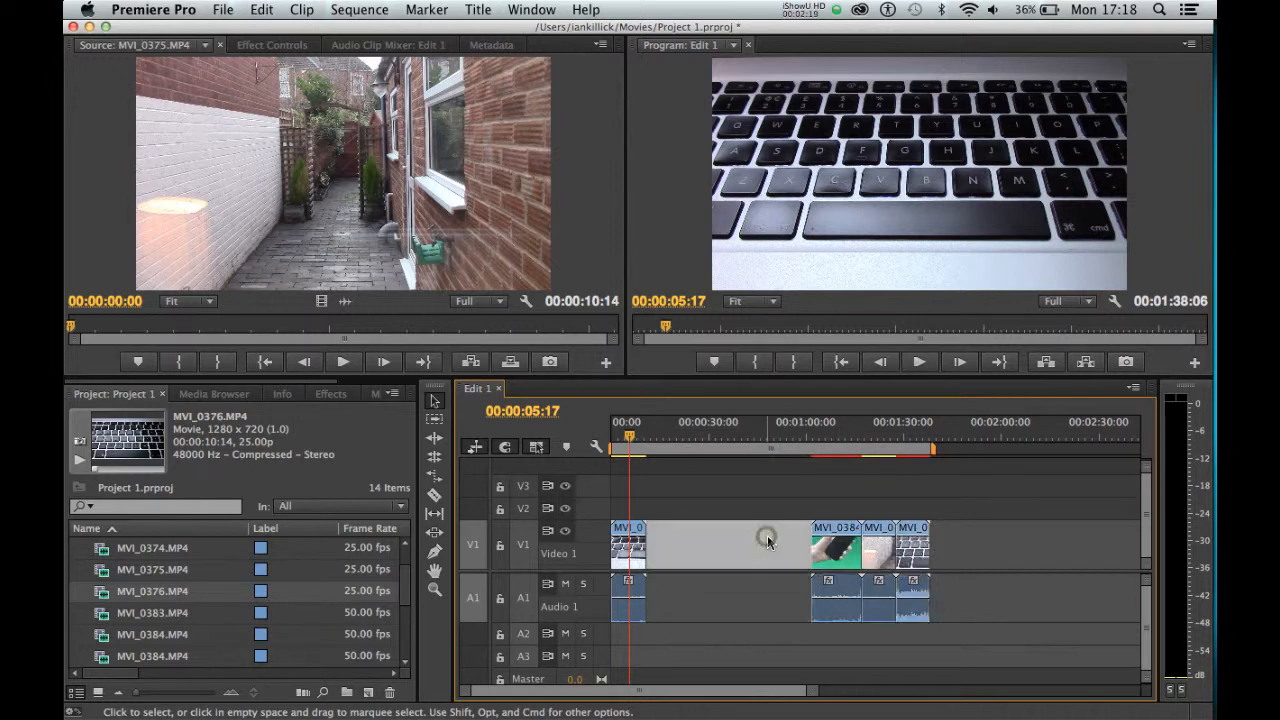
{"action": "left_click_drag", "start_coordinate": [794, 504], "coordinate": [891, 617]}
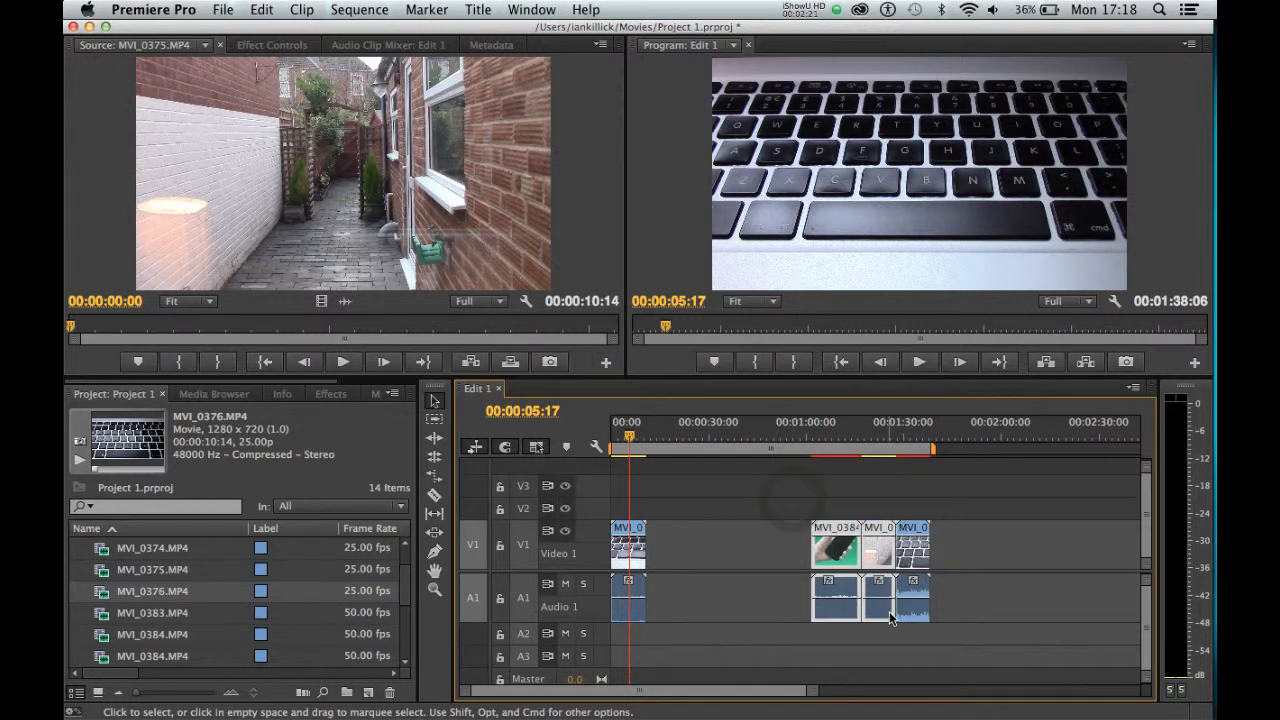
{"action": "left_click_drag", "start_coordinate": [842, 558], "coordinate": [740, 556]}
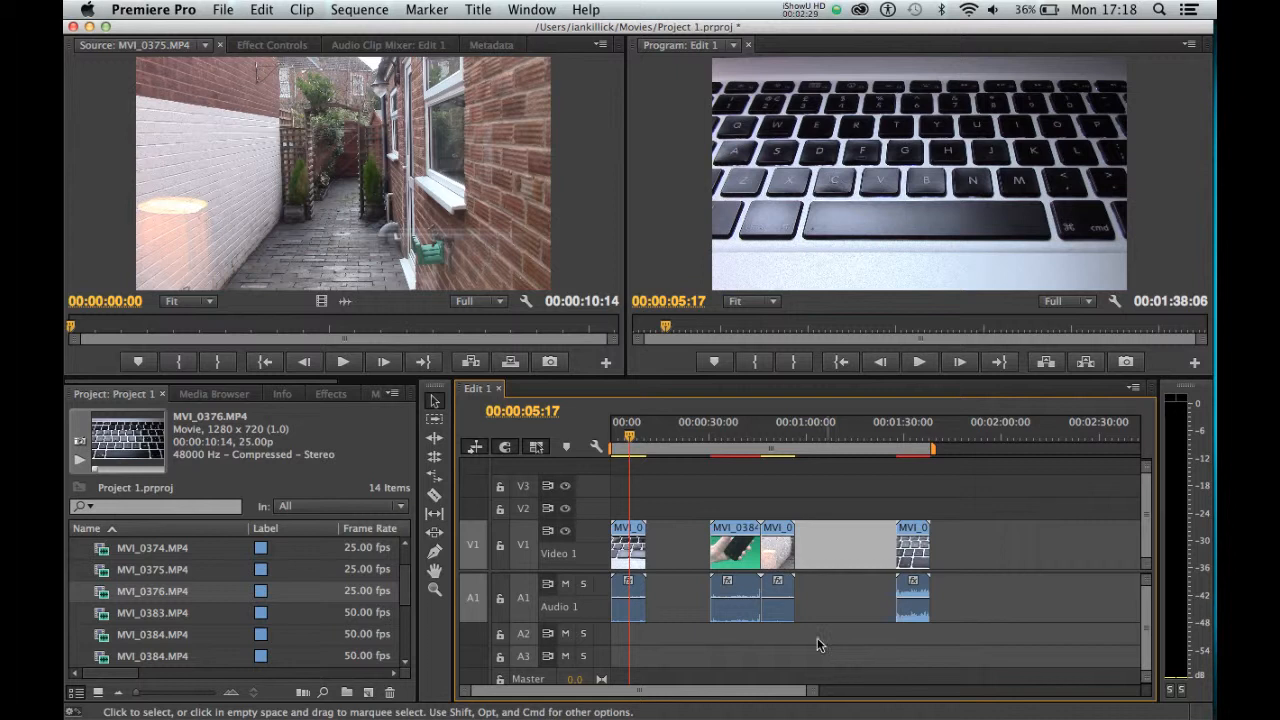
Reorder the clips as MVI_0375, MVI_0374, MVI_0384, MVI_0376, butted together without gaps from the sequence start.
{"action": "left_click_drag", "start_coordinate": [734, 550], "coordinate": [1014, 552]}
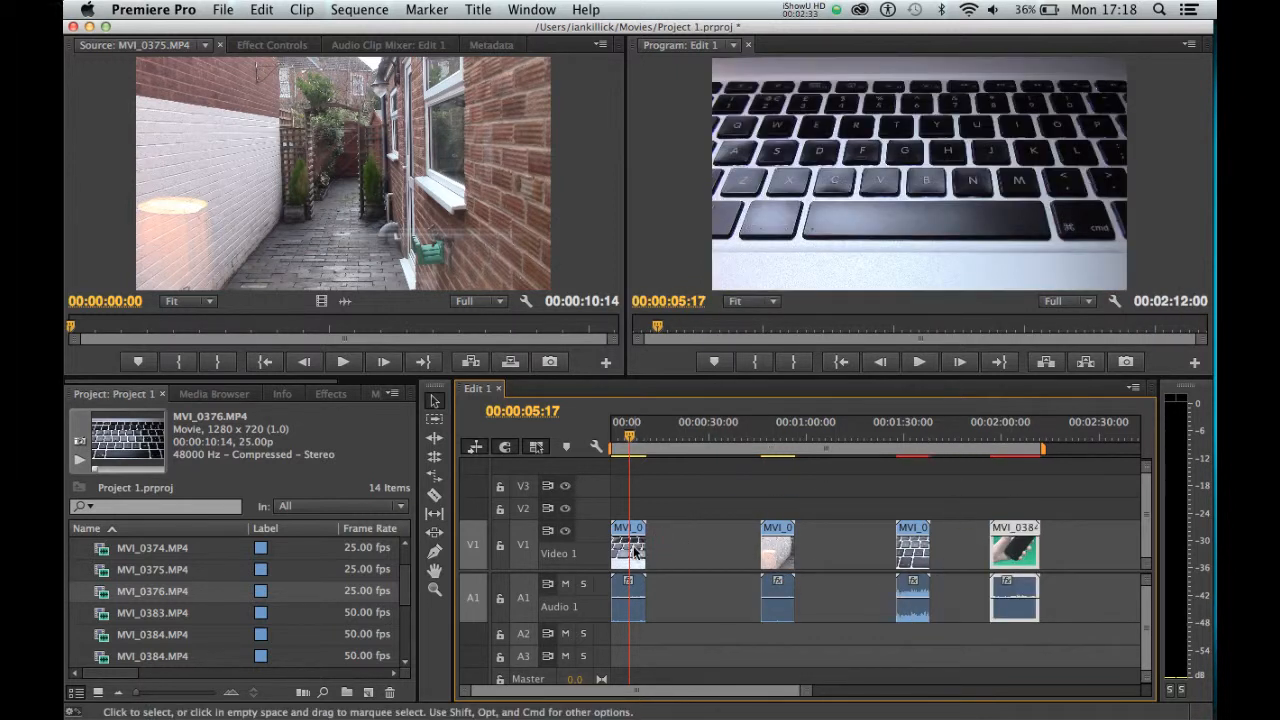
{"action": "left_click_drag", "start_coordinate": [634, 551], "coordinate": [700, 551]}
{"action": "left_click_drag", "start_coordinate": [785, 555], "coordinate": [652, 550]}
{"action": "left_click_drag", "start_coordinate": [1022, 556], "coordinate": [714, 556]}
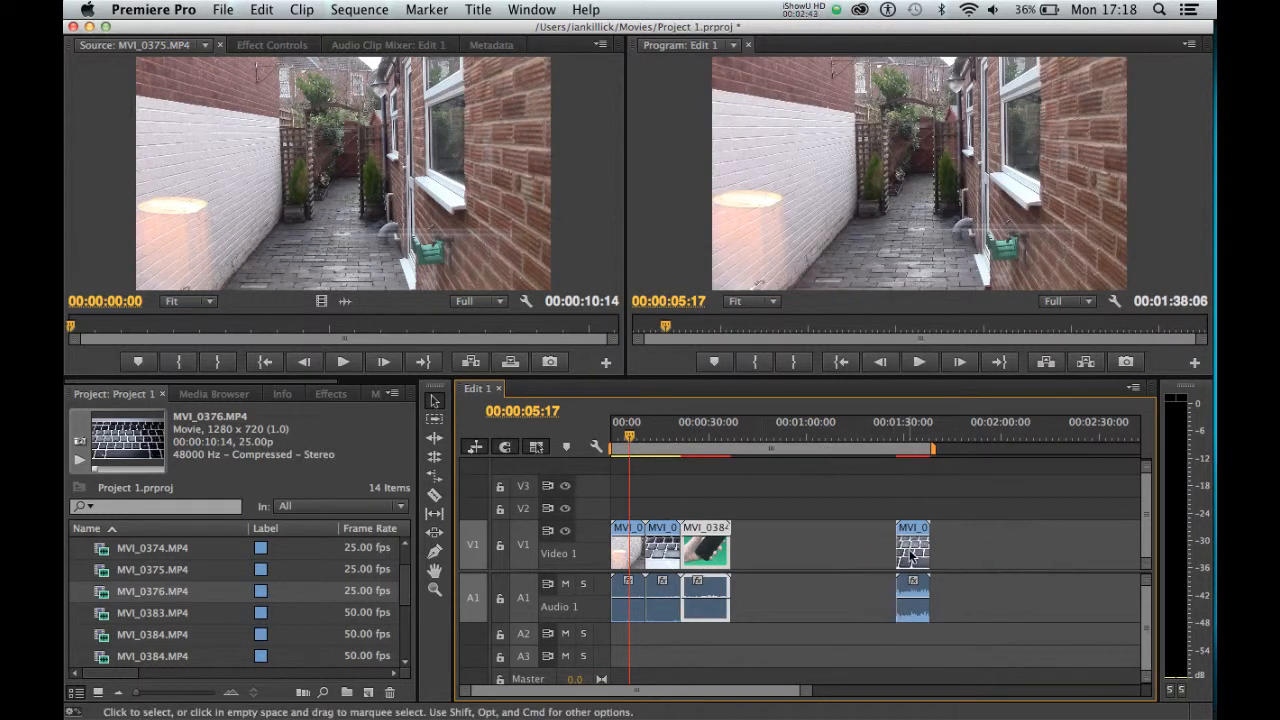
{"action": "left_click_drag", "start_coordinate": [915, 555], "coordinate": [754, 563]}
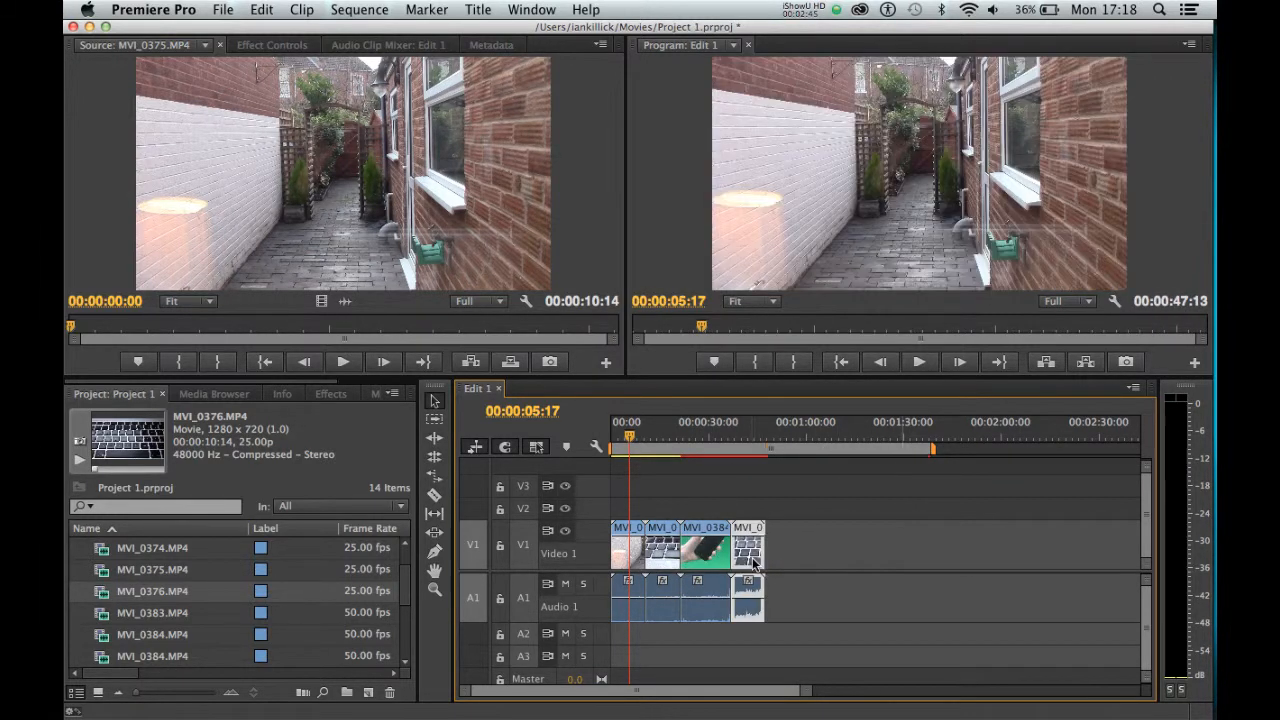
Trim the end of the first clip, MVI_0375, to the playhead at 00:00:05:22.
{"action": "key", "text": "equal"}
{"action": "key", "text": "equal"}
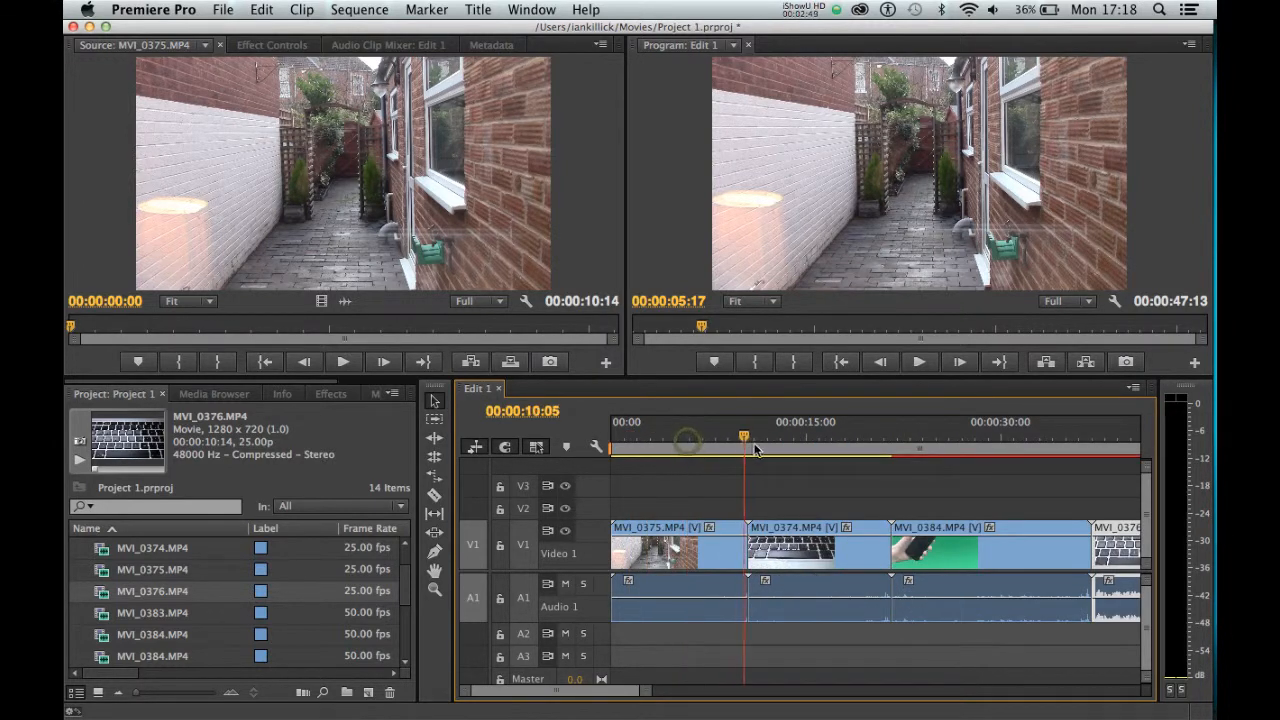
{"action": "left_click_drag", "start_coordinate": [755, 450], "coordinate": [687, 447]}
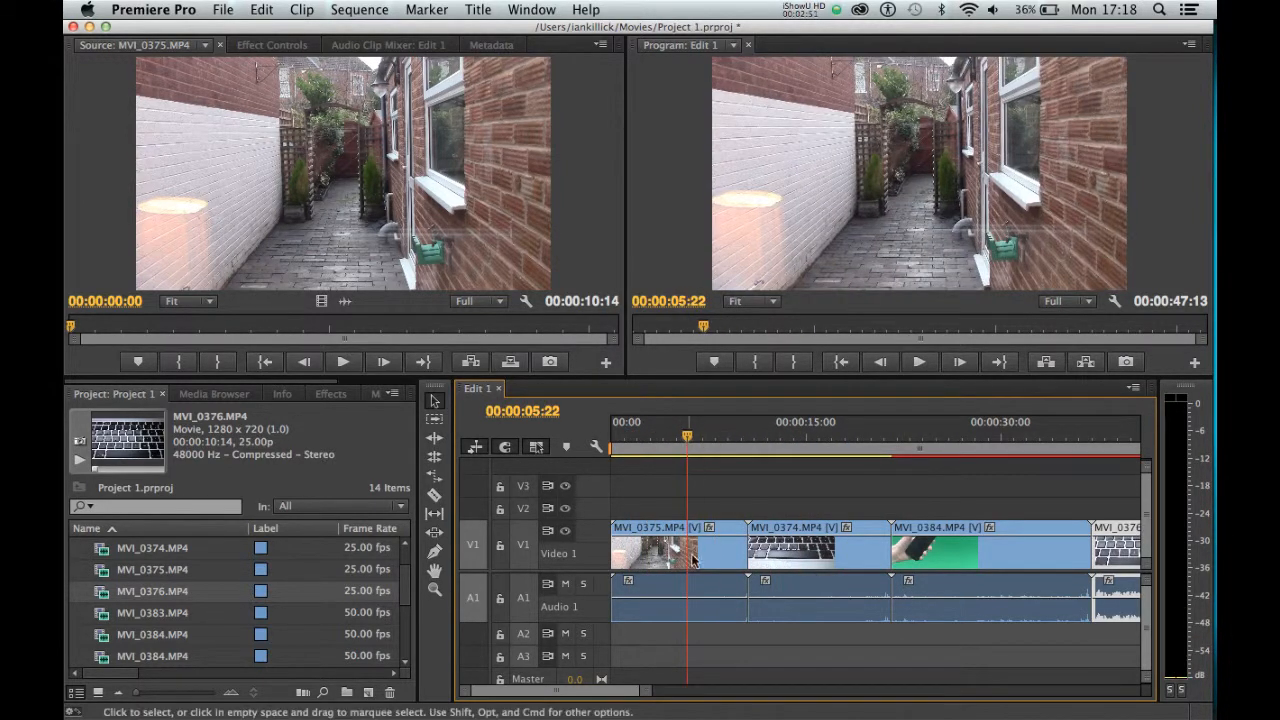
{"action": "left_click_drag", "start_coordinate": [744, 556], "coordinate": [687, 557]}
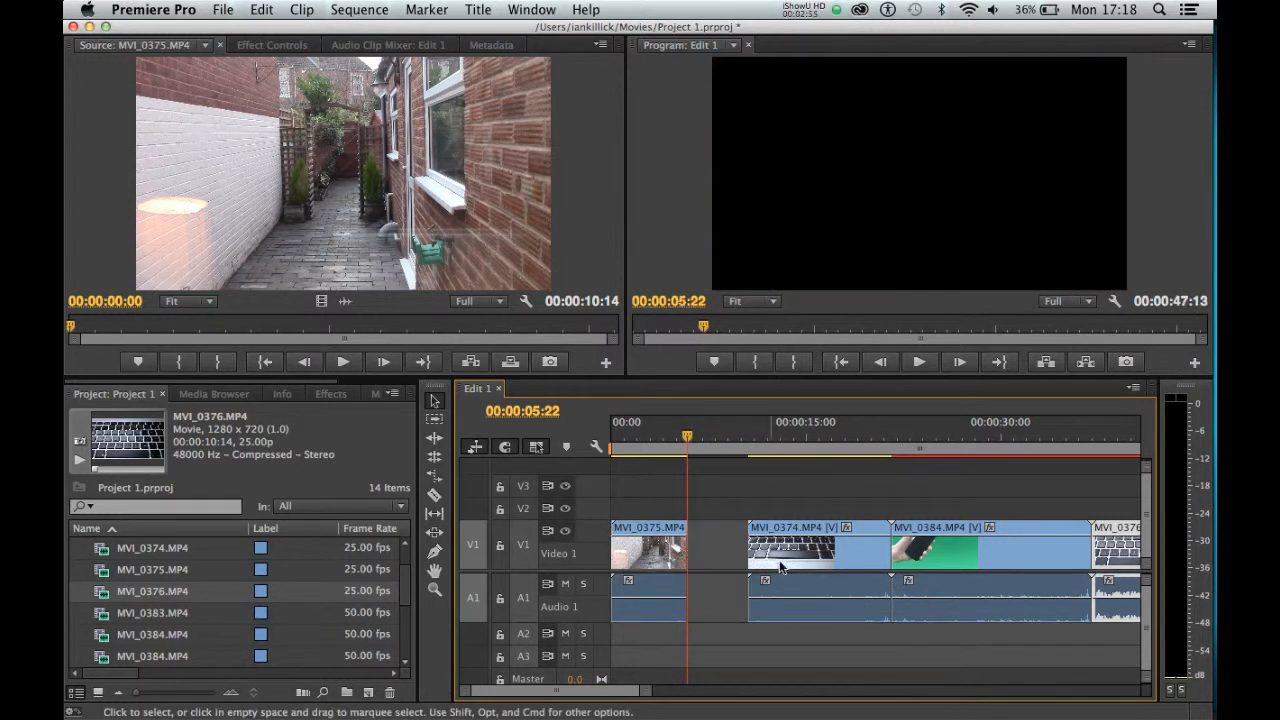
Shorten the other three clips and close the gaps, ending MVI_0374 at 00:00:12:10, MVI_0384 at 00:00:19:03 and MVI_0376 at 00:00:23:14.
{"action": "left_click_drag", "start_coordinate": [786, 565], "coordinate": [721, 557]}
{"action": "left_click_drag", "start_coordinate": [888, 551], "coordinate": [819, 555]}
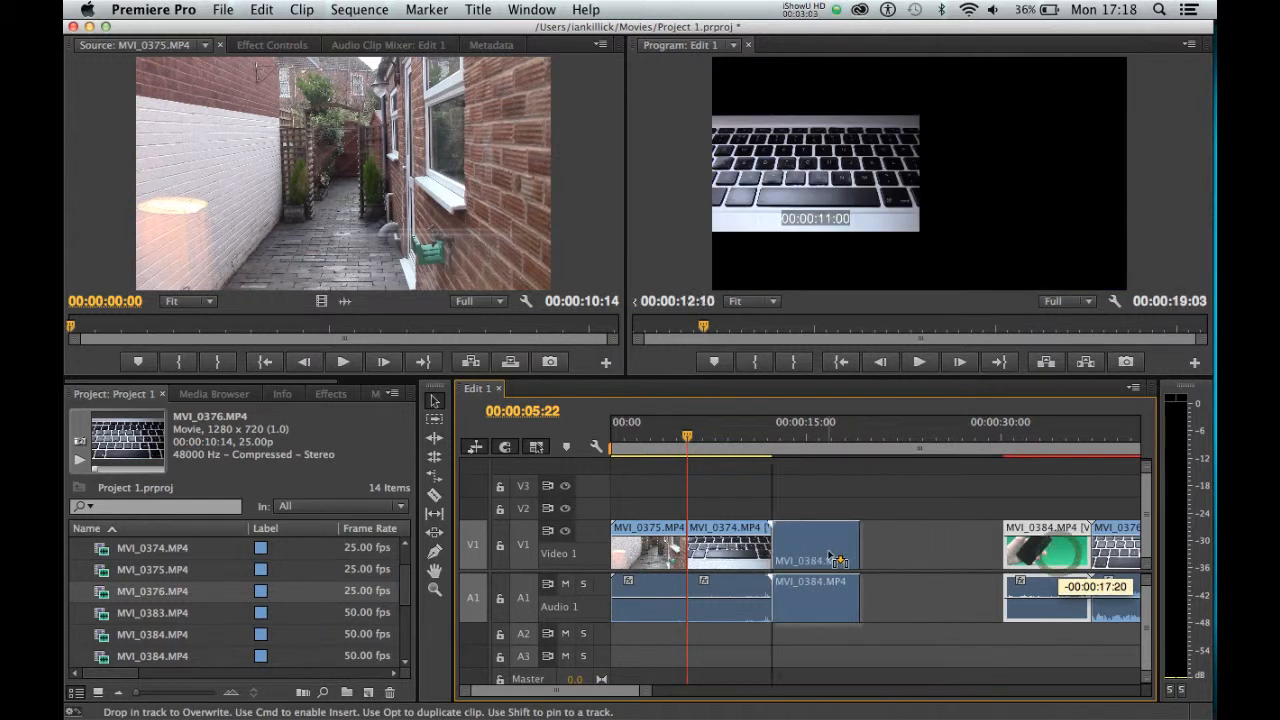
{"action": "left_click_drag", "start_coordinate": [1105, 556], "coordinate": [888, 568]}
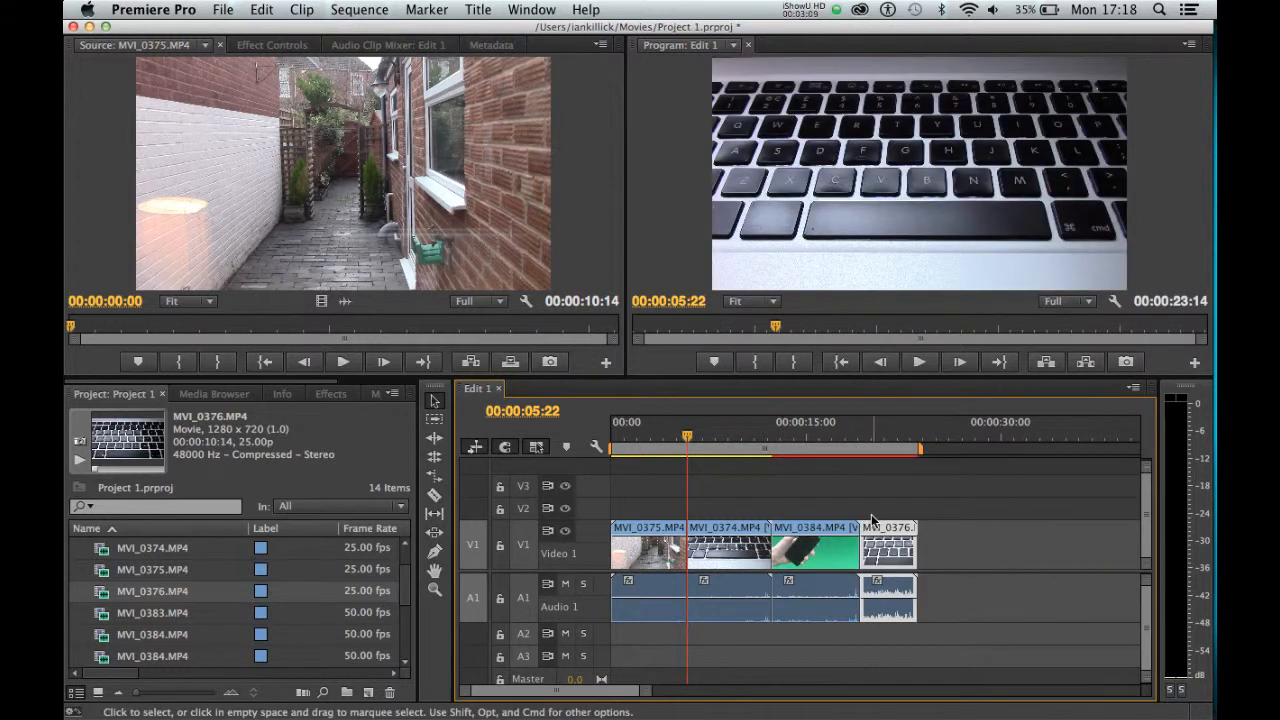
Scrub through the last clip and past the end of the edit, and return the playhead to the sequence start.
{"action": "left_click", "coordinate": [866, 436]}
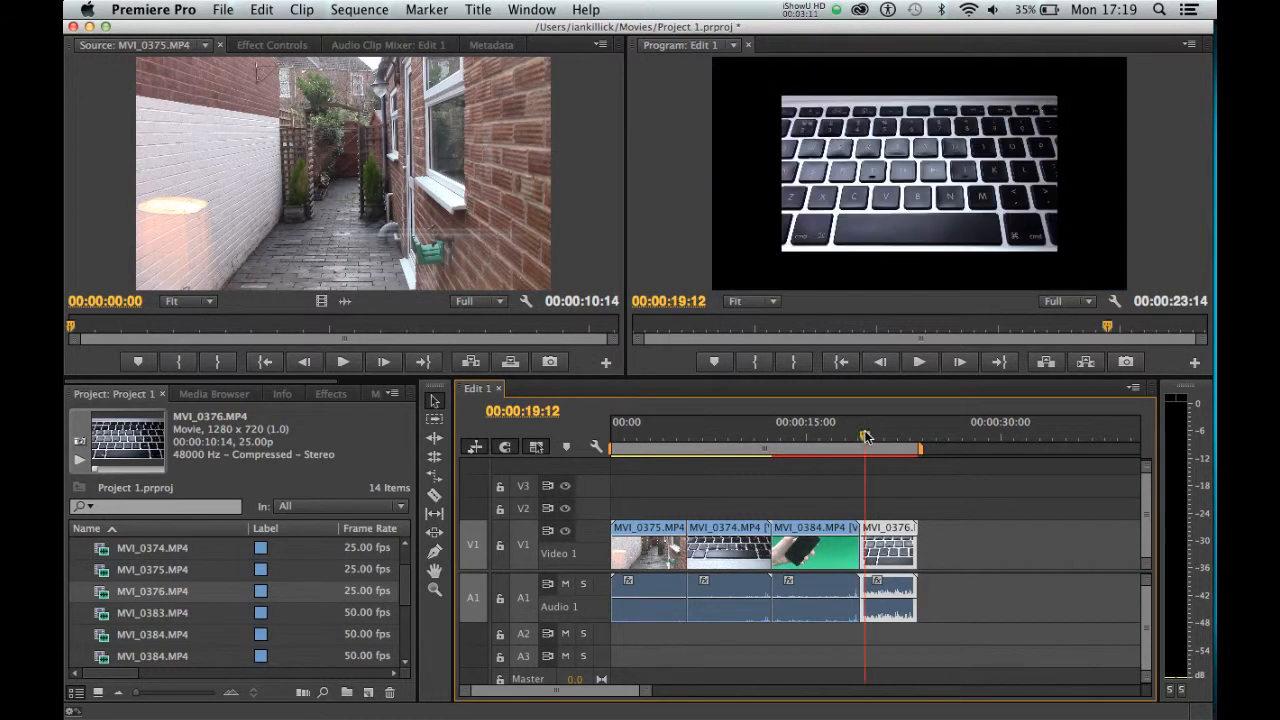
{"action": "left_click_drag", "start_coordinate": [866, 436], "coordinate": [983, 447]}
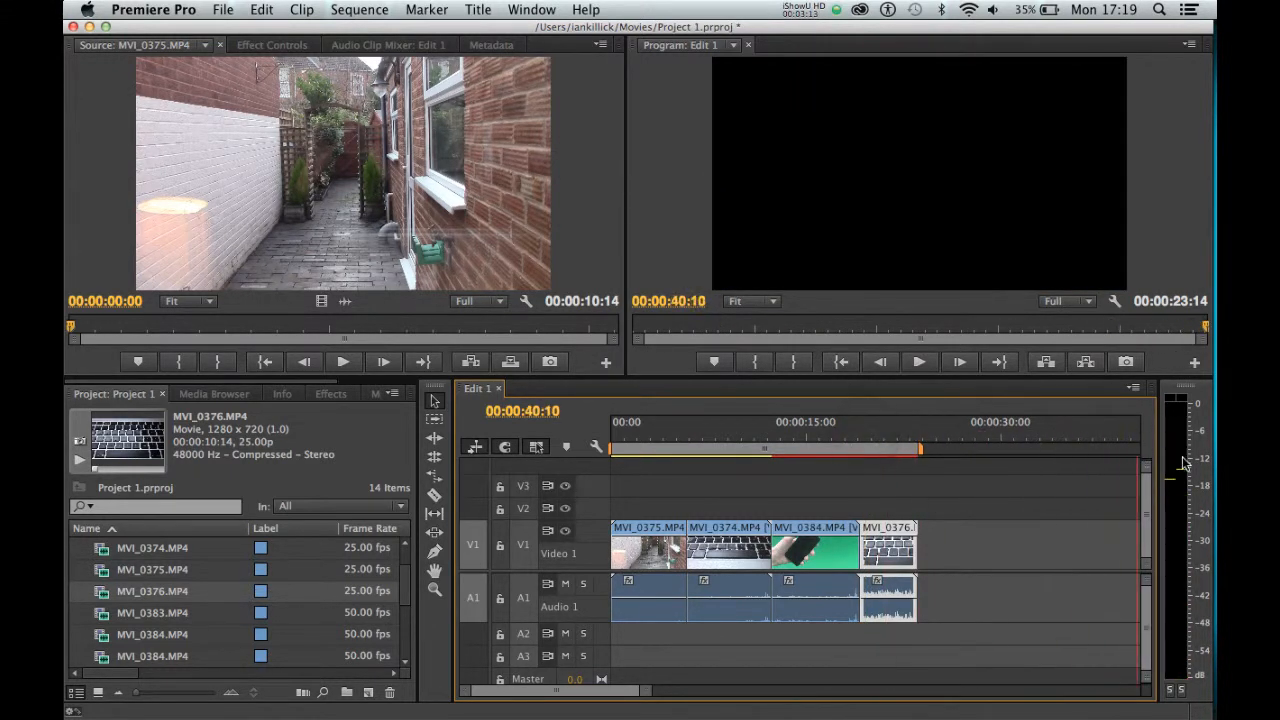
{"action": "mouse_move", "coordinate": [1183, 462]}
{"action": "left_mouse_down"}
{"action": "mouse_move", "coordinate": [1116, 461]}
{"action": "mouse_move", "coordinate": [1163, 470]}
{"action": "left_mouse_up"}
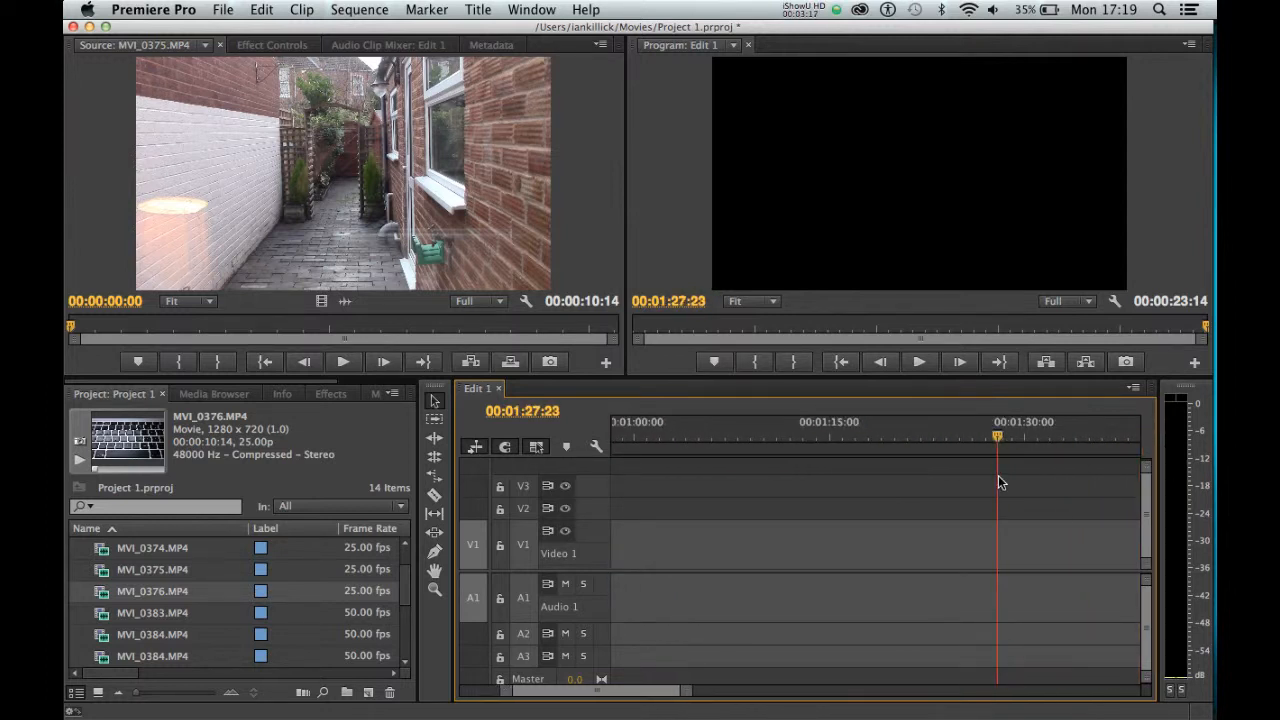
{"action": "key", "text": "minus"}
{"action": "key", "text": "minus"}
{"action": "key", "text": "minus"}
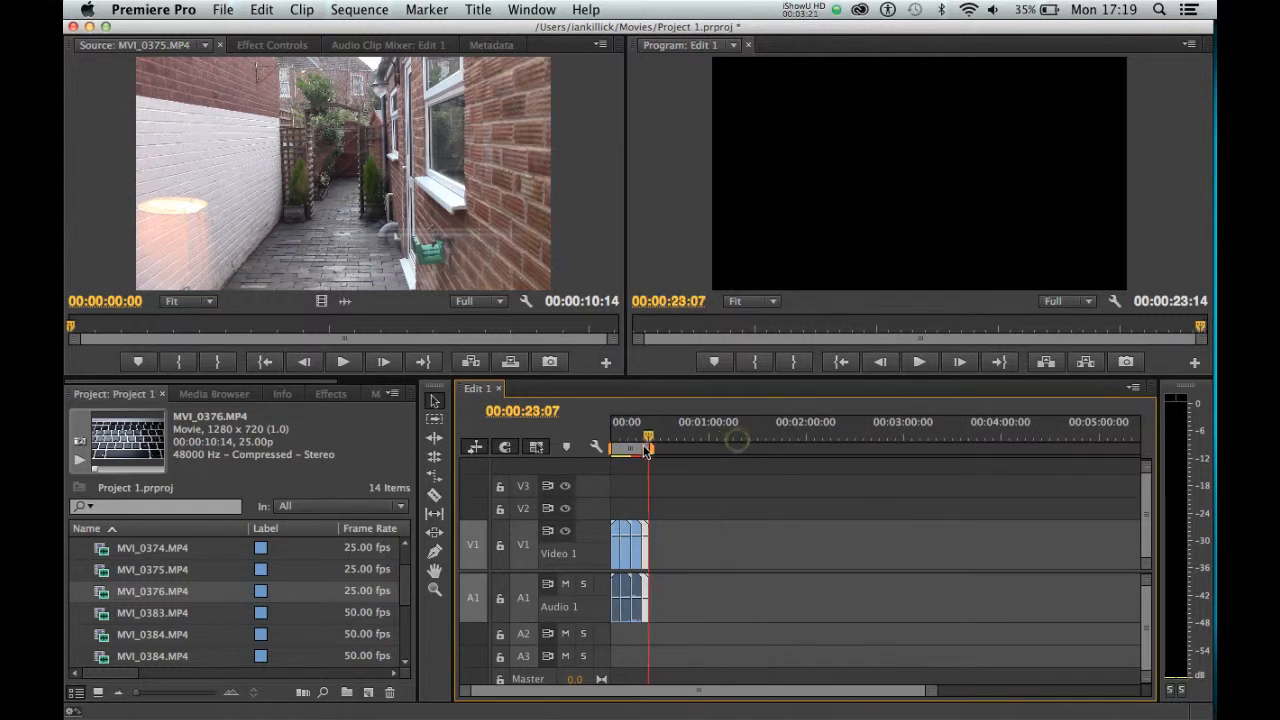
{"action": "left_click_drag", "start_coordinate": [647, 450], "coordinate": [609, 452]}
Scrub within the first clip, MVI_0375, in a closer timeline view and leave the playhead at 00:00:03:03.
{"action": "key", "text": "equal"}
{"action": "key", "text": "equal"}
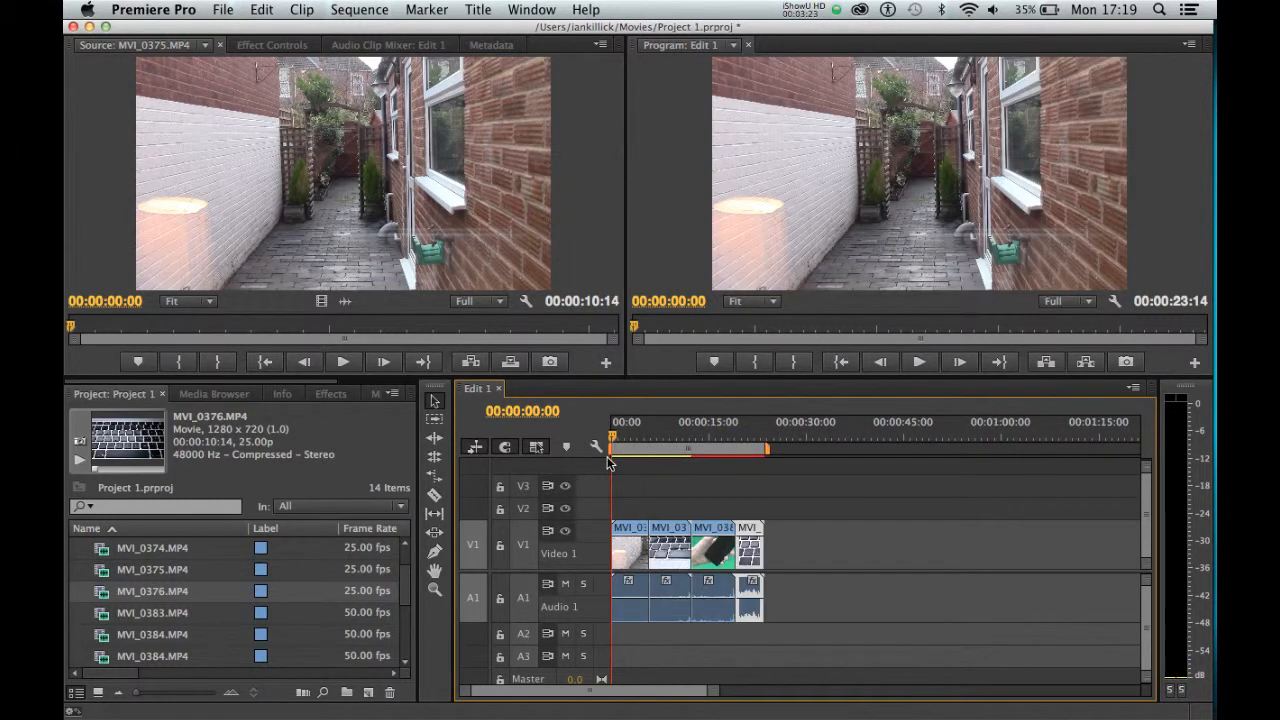
{"action": "key", "text": "equal"}
{"action": "left_click_drag", "start_coordinate": [613, 450], "coordinate": [673, 463]}
{"action": "left_click_drag", "start_coordinate": [704, 467], "coordinate": [657, 486]}
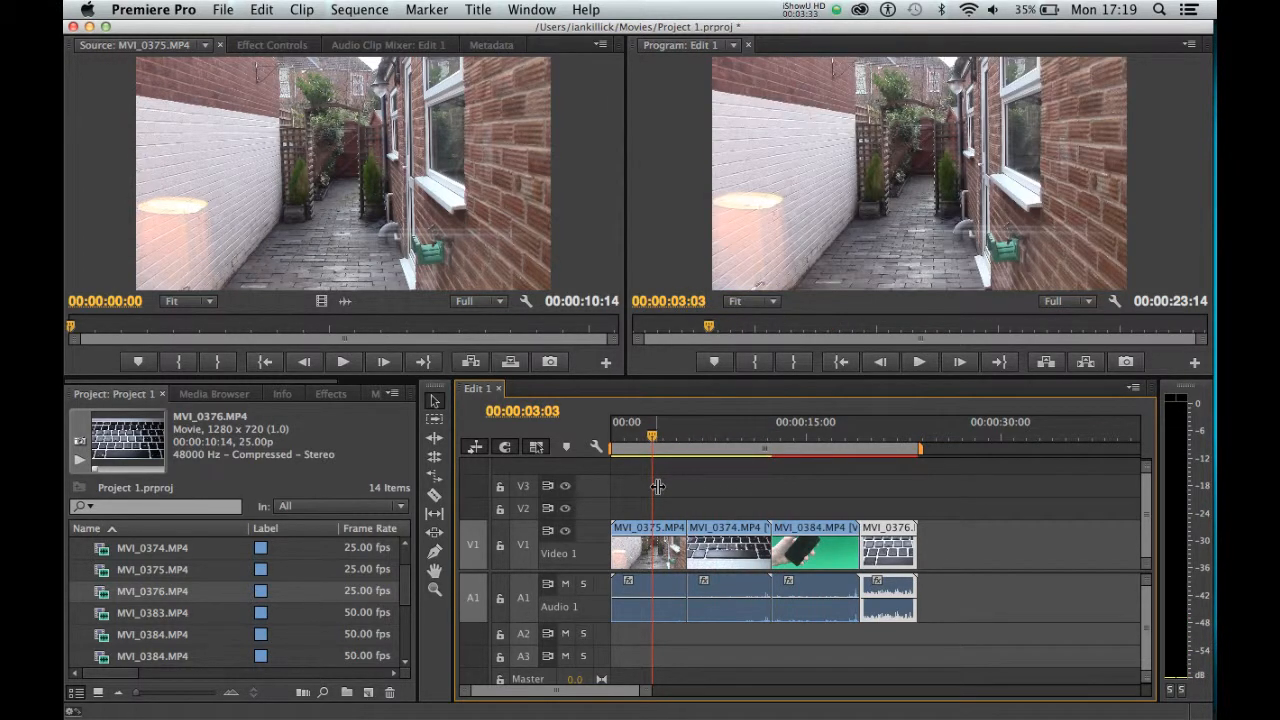